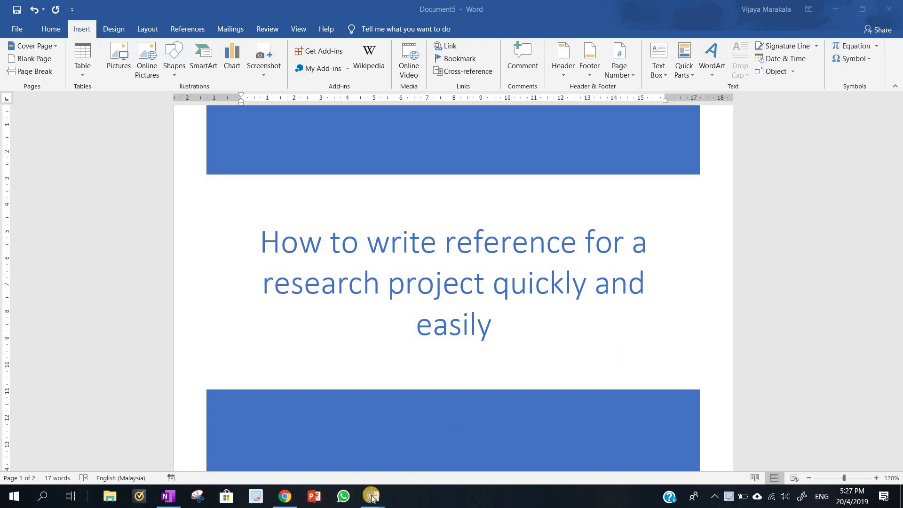
Bring up 'Different styles of referencing' and highlight its MLA, APA, Chicago, Harvard and Vancouver headings
mouse_move(372, 497)
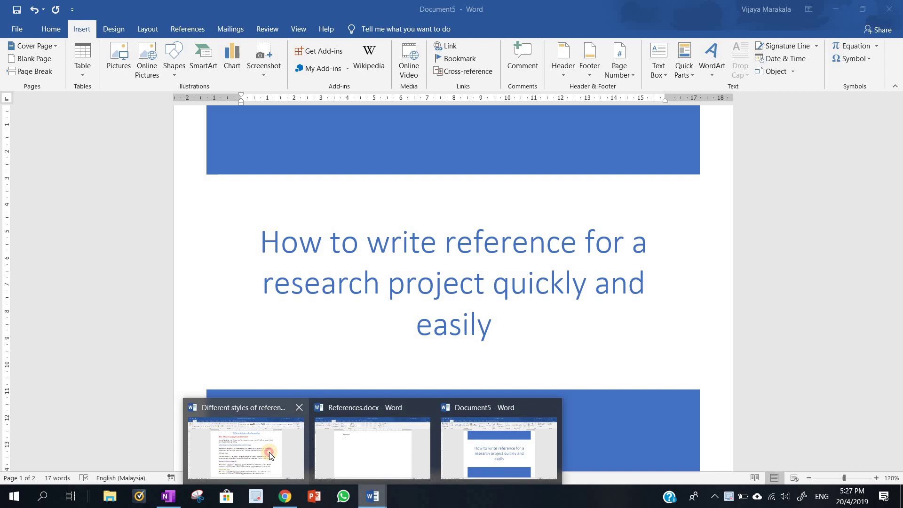
left_click(269, 452)
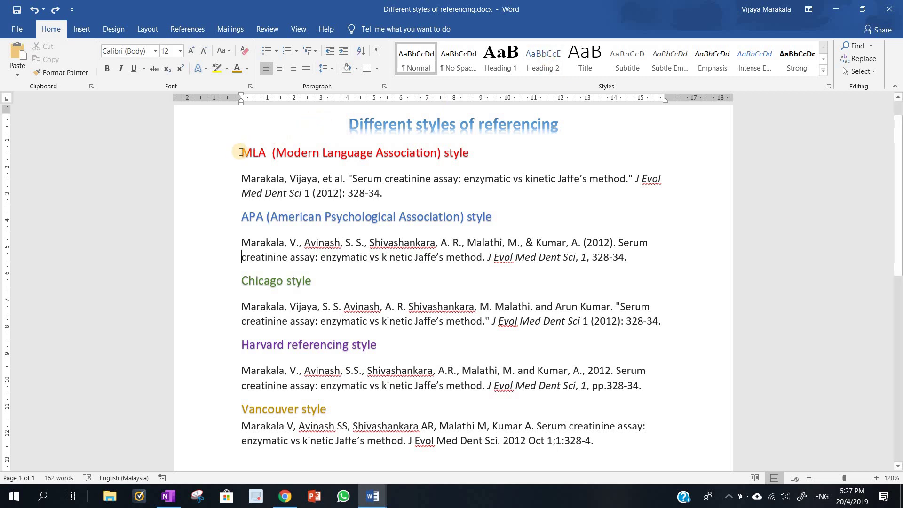
left_click_drag(493, 151, 521, 149)
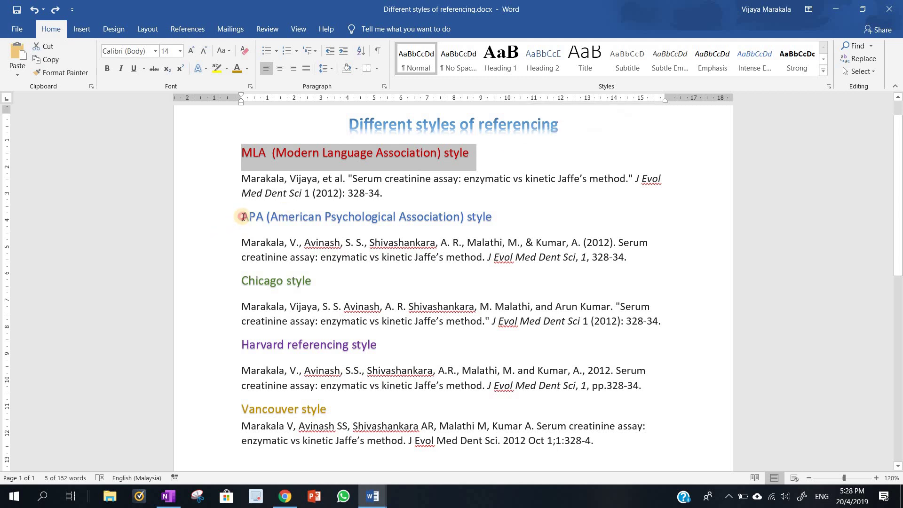
triple_click(533, 219)
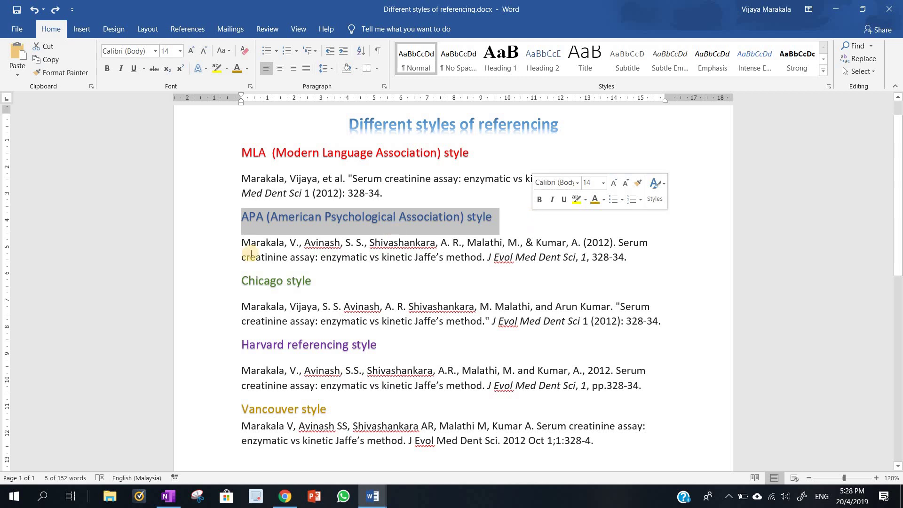
triple_click(346, 280)
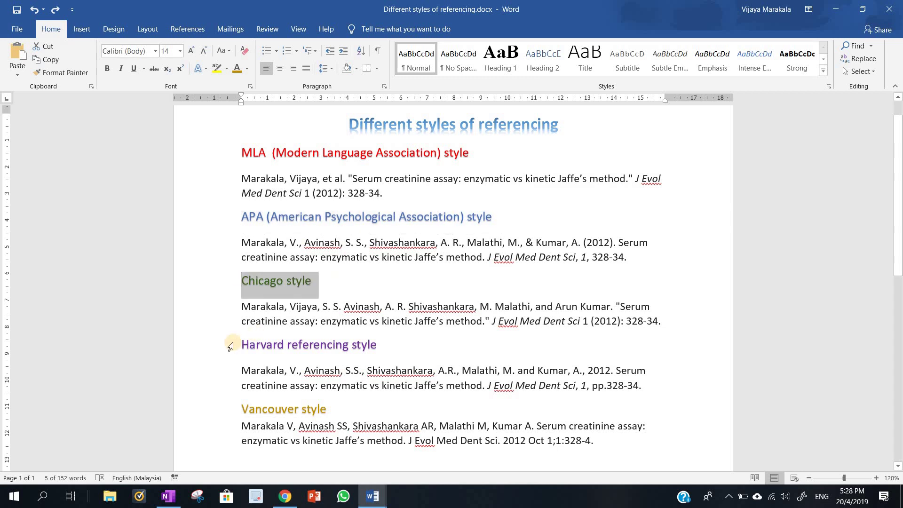
left_click_drag(236, 345, 291, 345)
left_click_drag(417, 353, 417, 354)
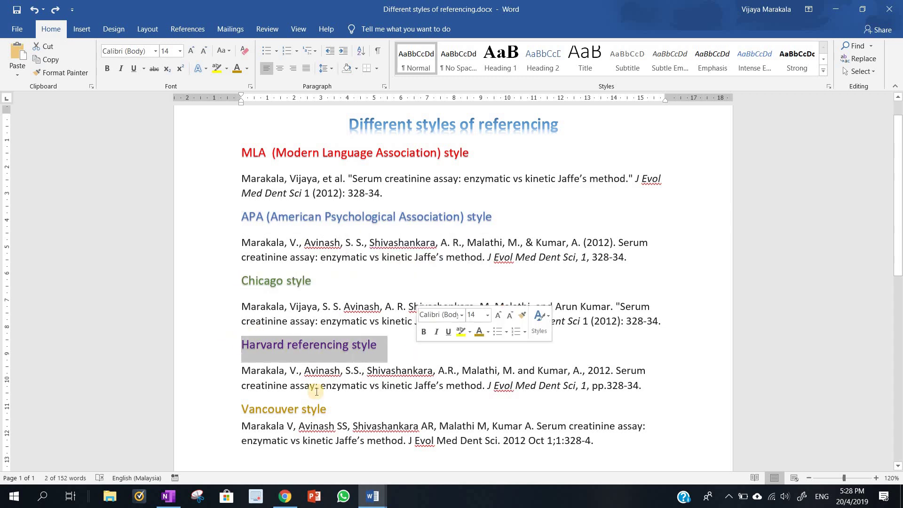
triple_click(360, 404)
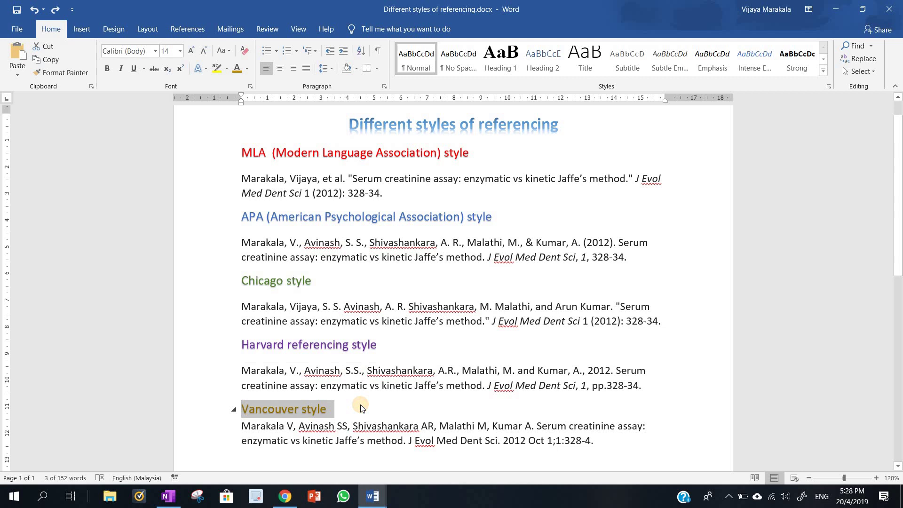
left_click(665, 294)
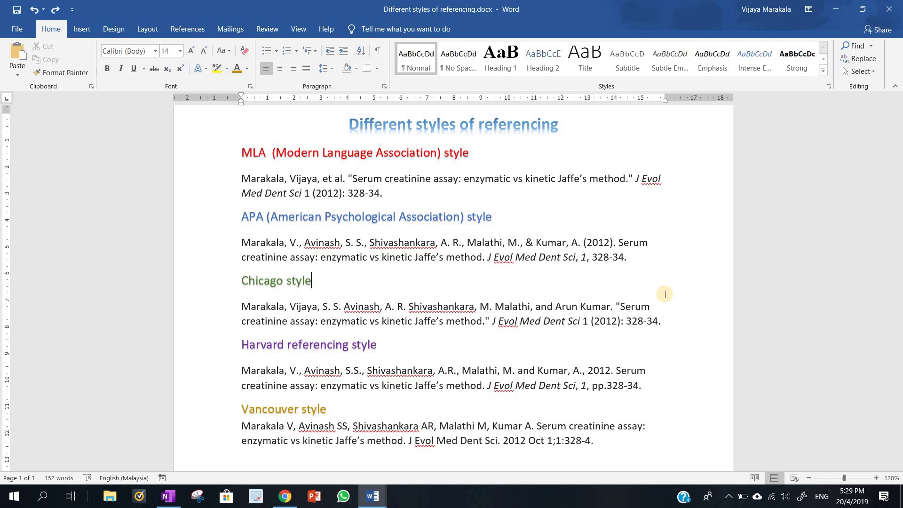
Reach Google Scholar through a Chrome search for 'google scholar' and search for the author's name
left_click(285, 496)
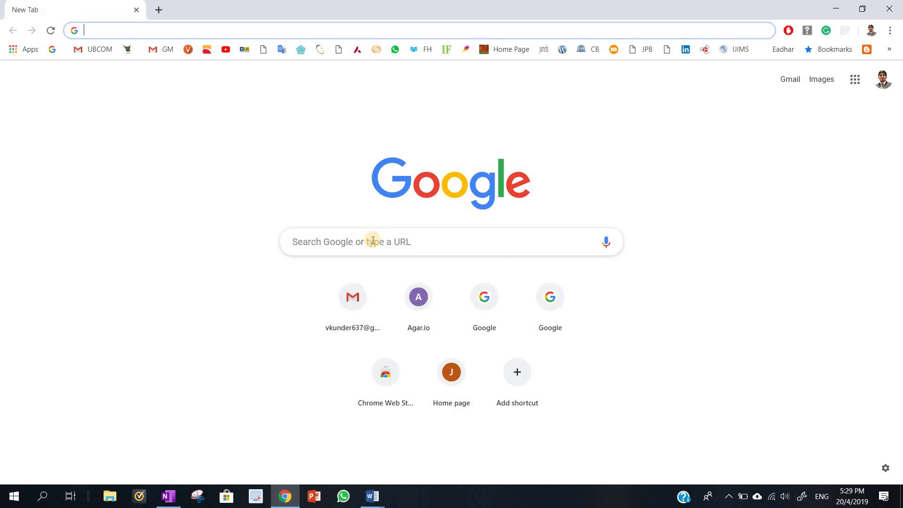
left_click(373, 241)
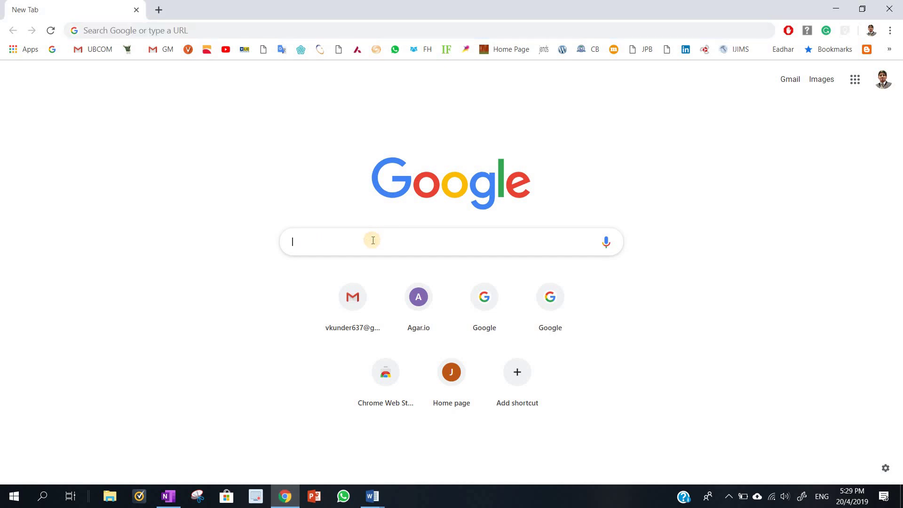
type("google scholar")
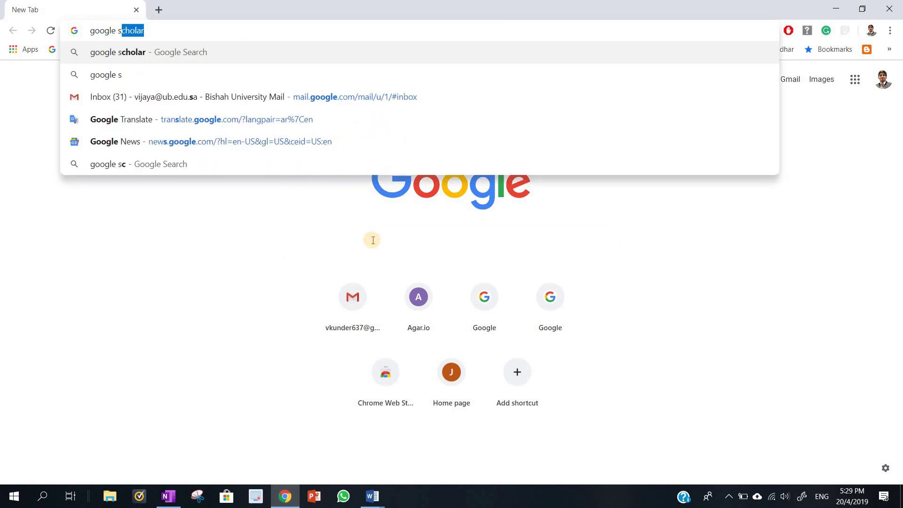
key("Return")
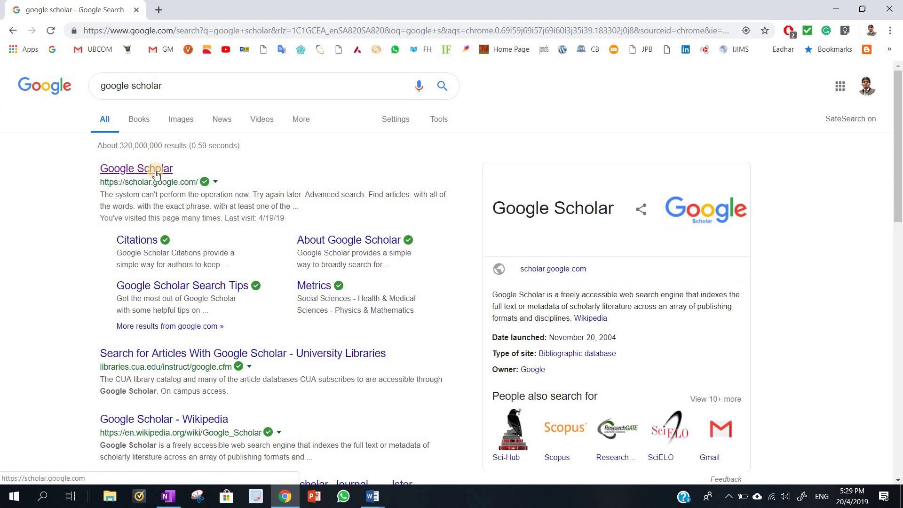
left_click(156, 174)
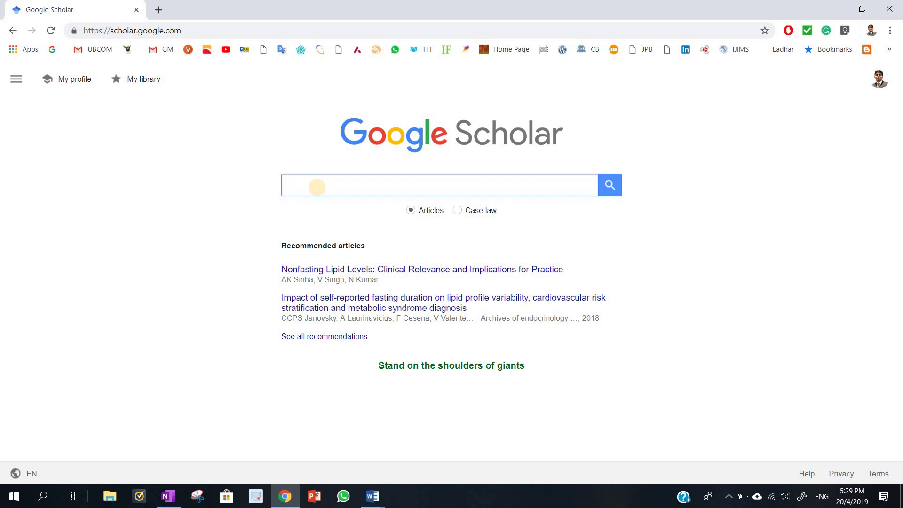
type("vijaya")
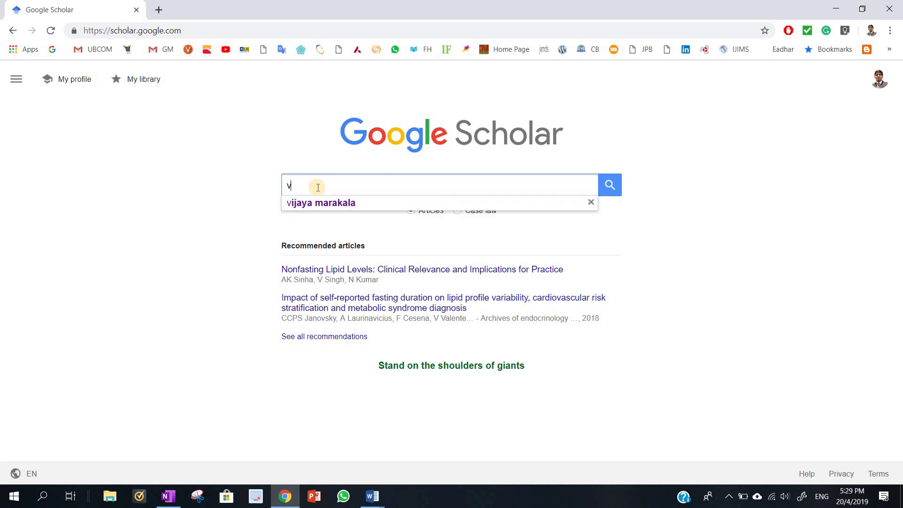
left_click(337, 202)
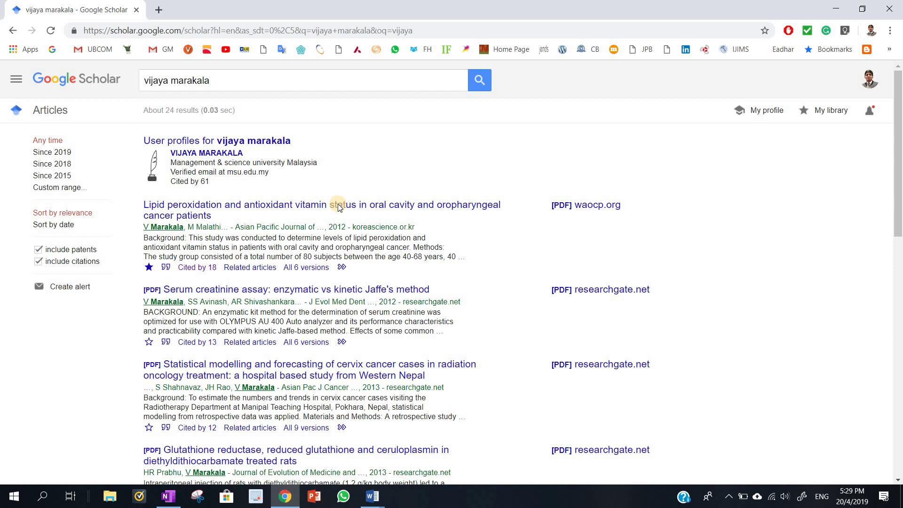
left_click(371, 499)
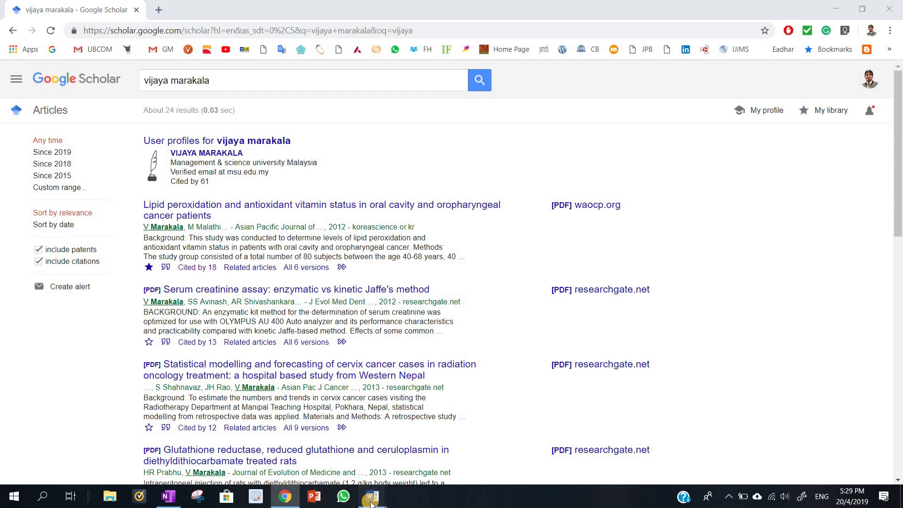
left_click(252, 441)
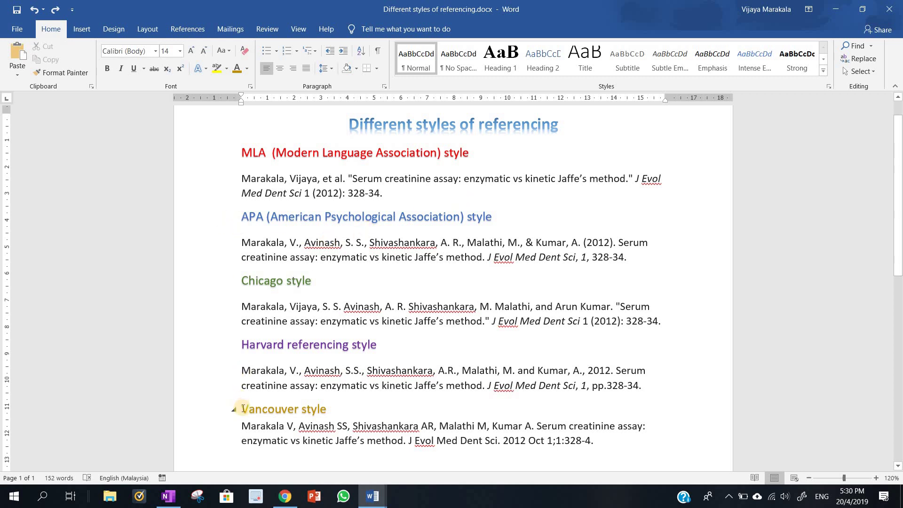
left_click_drag(243, 408, 334, 407)
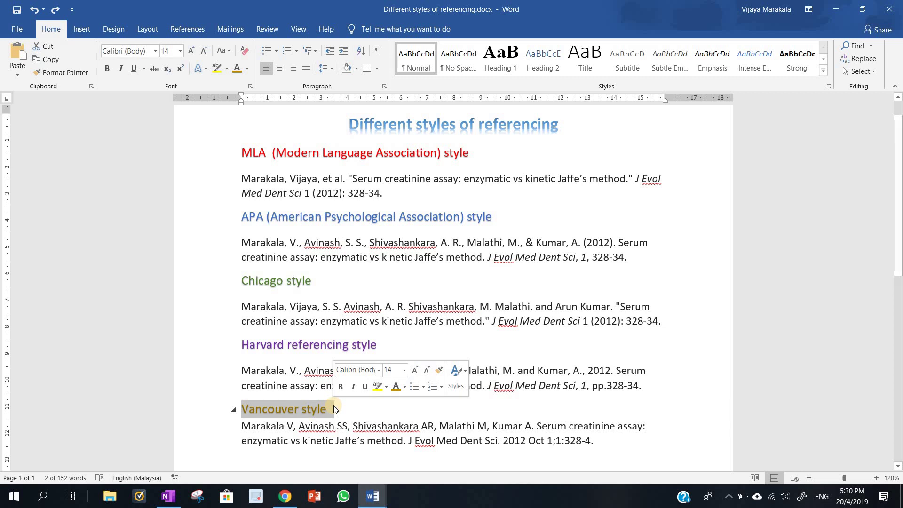
left_click_drag(618, 243, 484, 257)
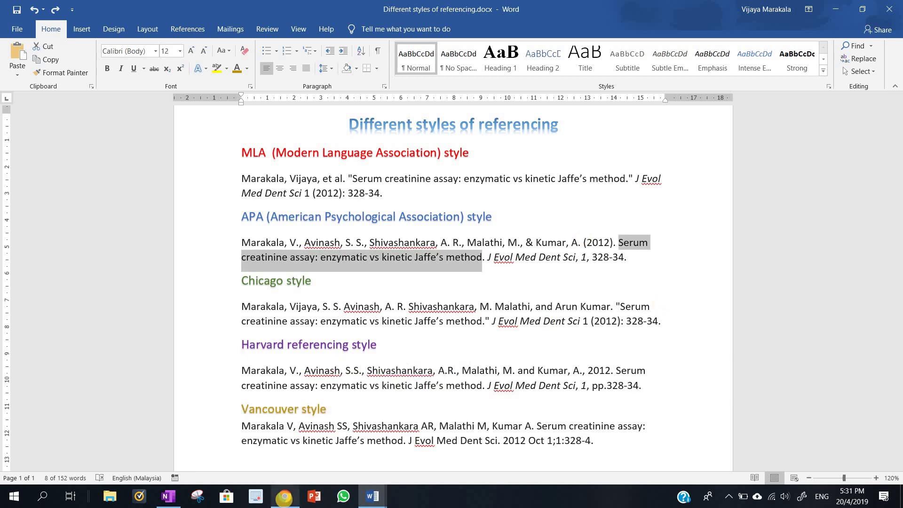
left_click(285, 496)
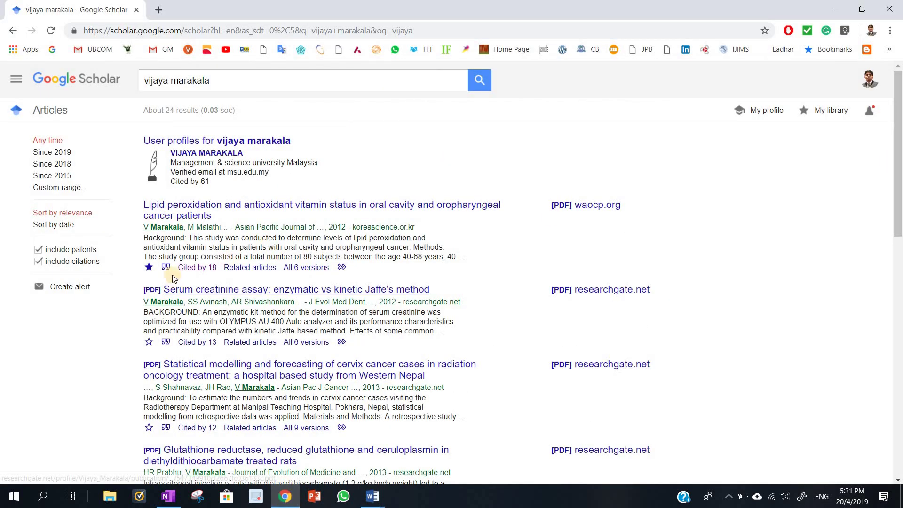
Star the lipid peroxidation paper and copy its Vancouver citation from the Cite dialog
left_click(150, 267)
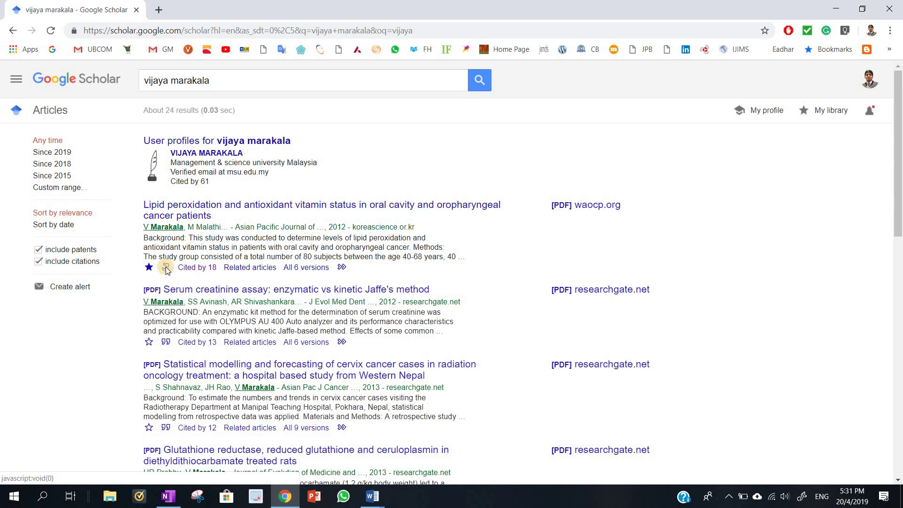
left_click(166, 269)
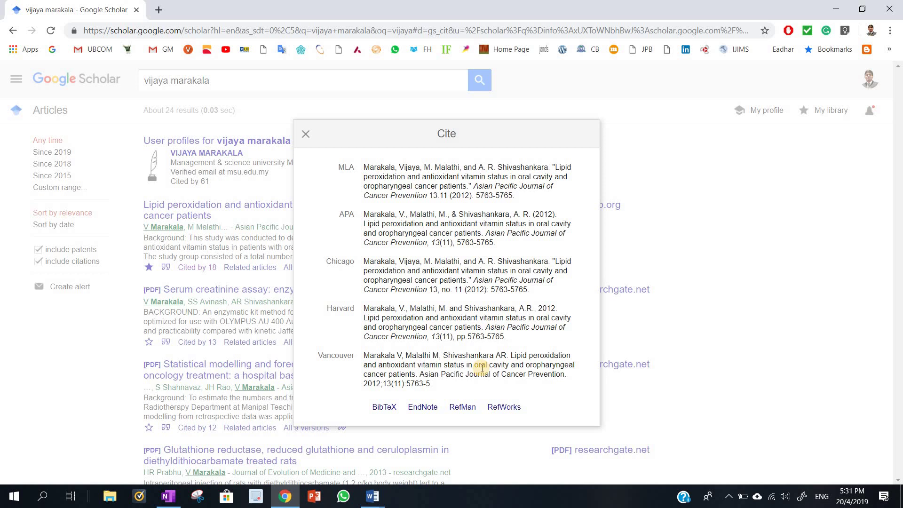
left_click(393, 358)
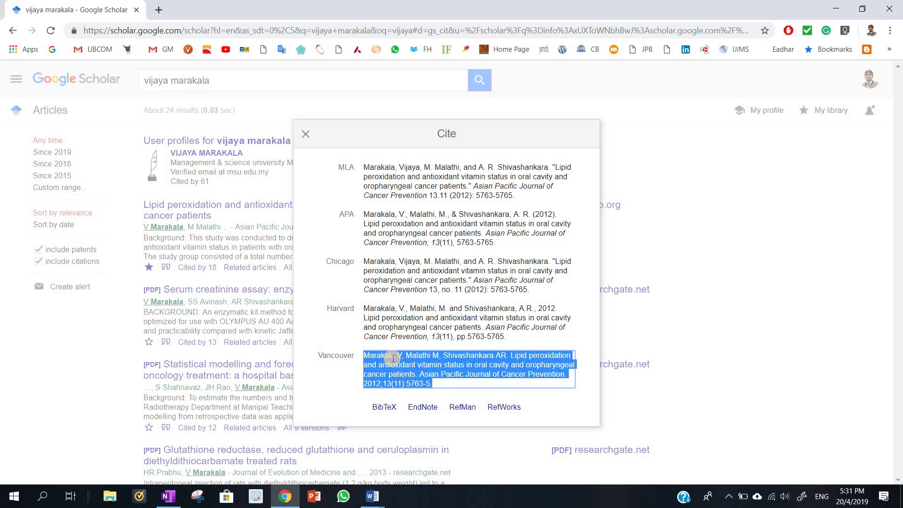
key("ctrl+c")
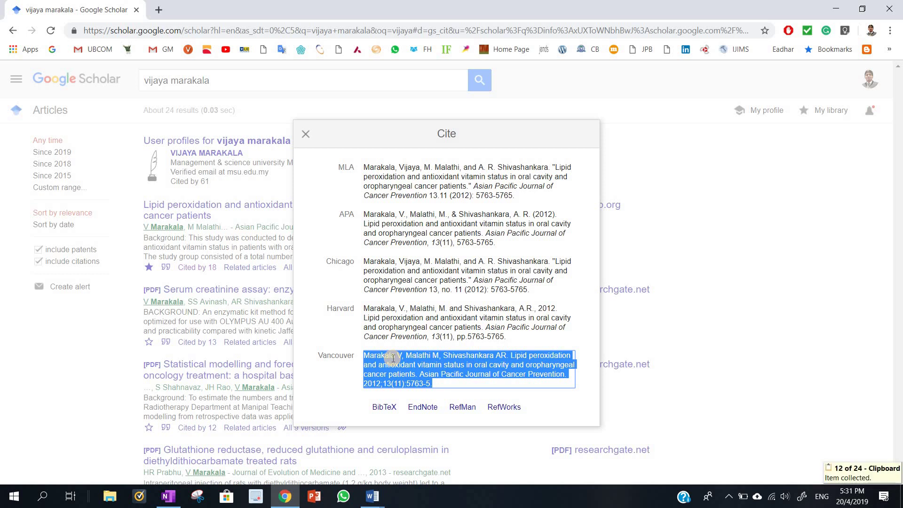
Paste the lipid peroxidation paper's Vancouver citation as reference 1 in References.docx
left_click(373, 497)
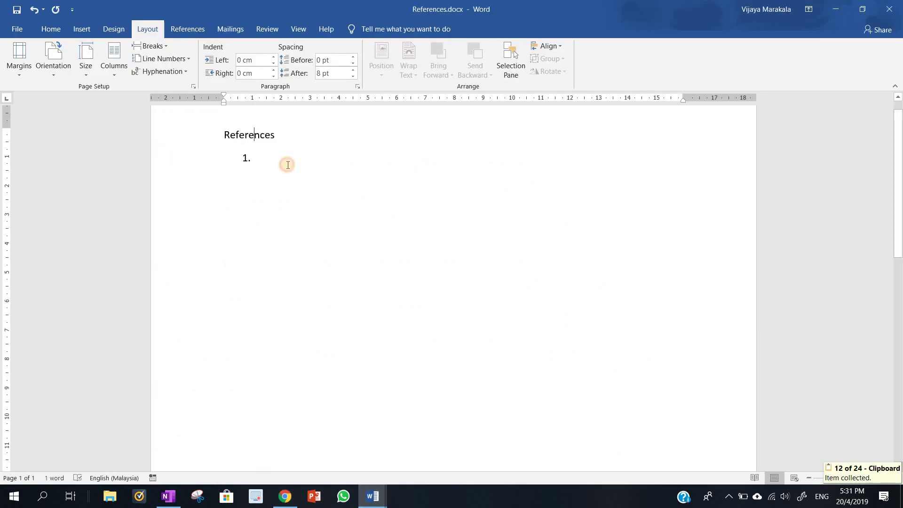
left_click(52, 28)
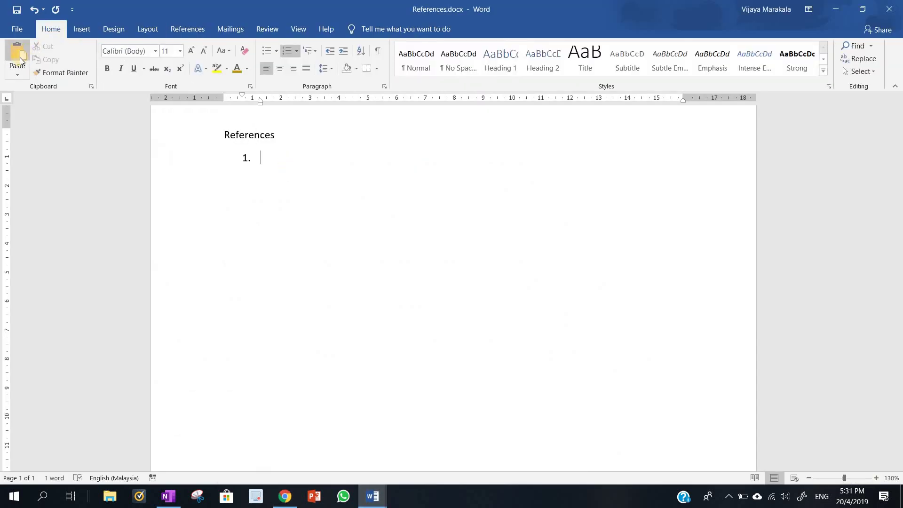
left_click(19, 57)
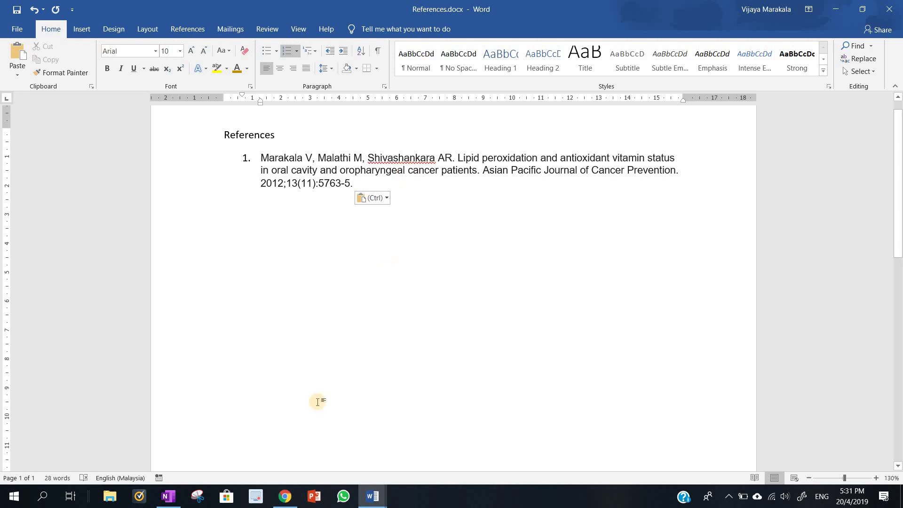
Close the previous Cite box and copy the Serum creatinine assay paper's Vancouver citation
left_click(285, 497)
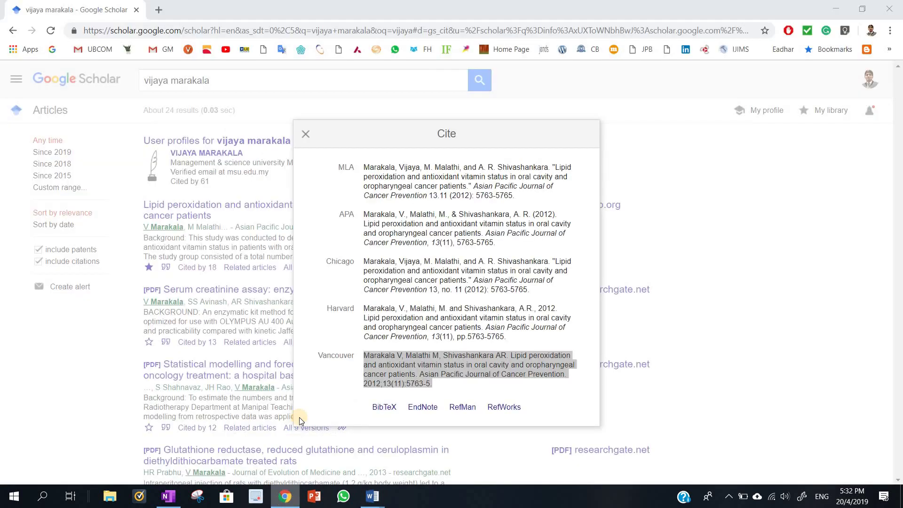
left_click(309, 136)
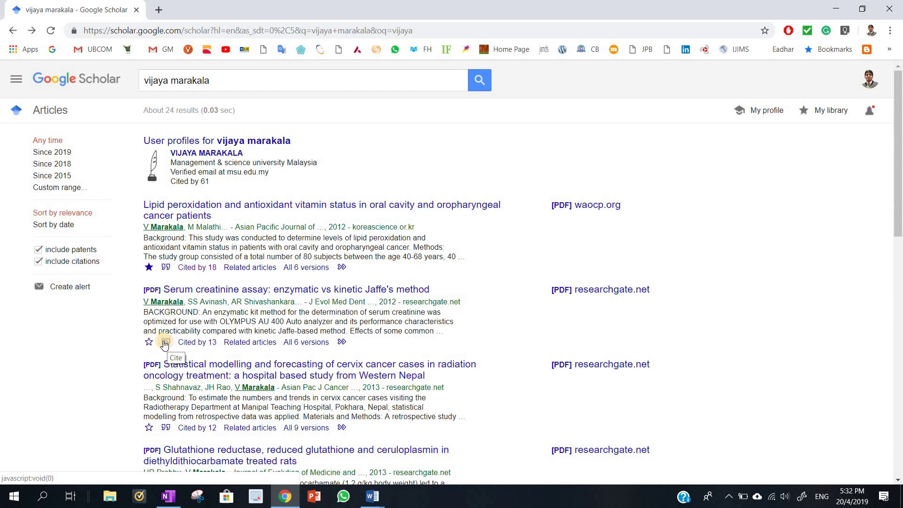
left_click(166, 343)
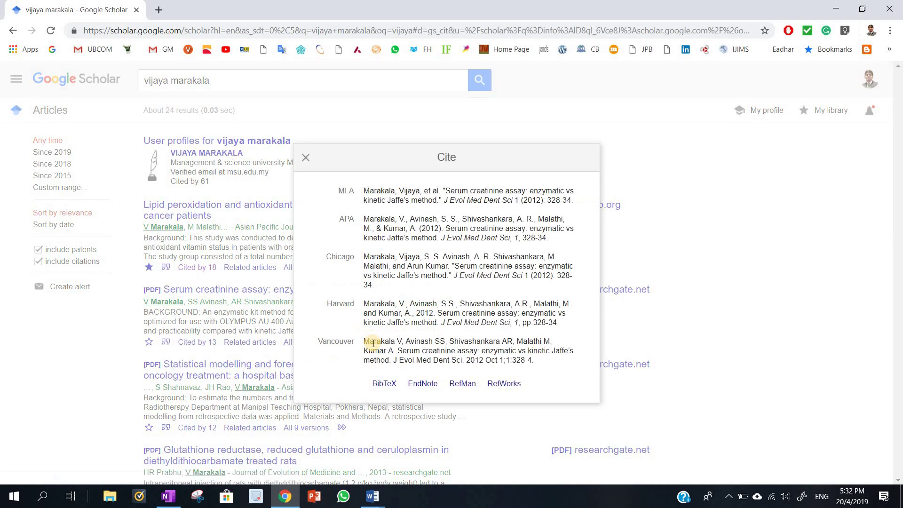
left_click(370, 342)
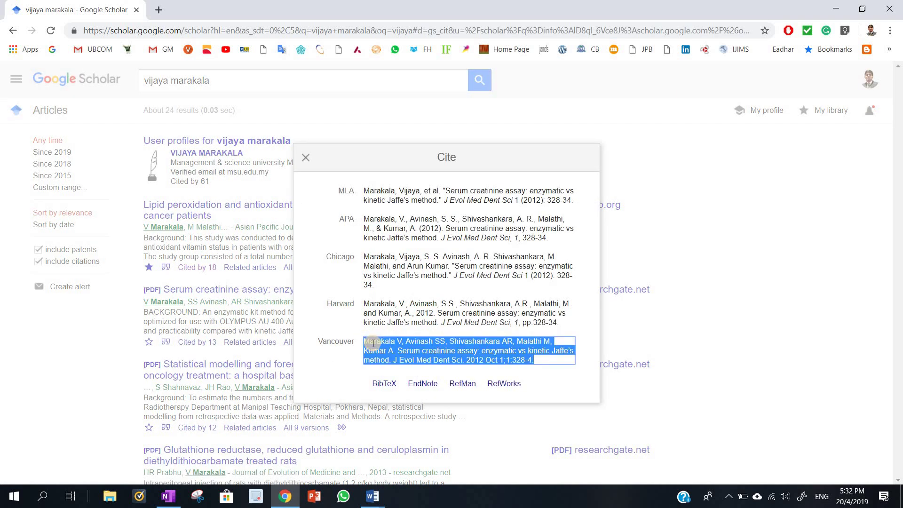
key("ctrl+c")
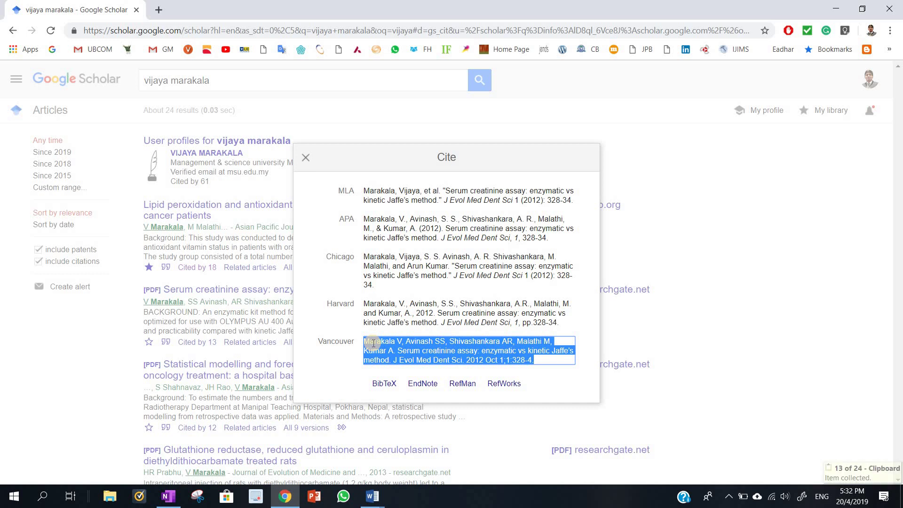
Paste it as reference 2 in References.docx, then close Scholar's Cite box
left_click(374, 496)
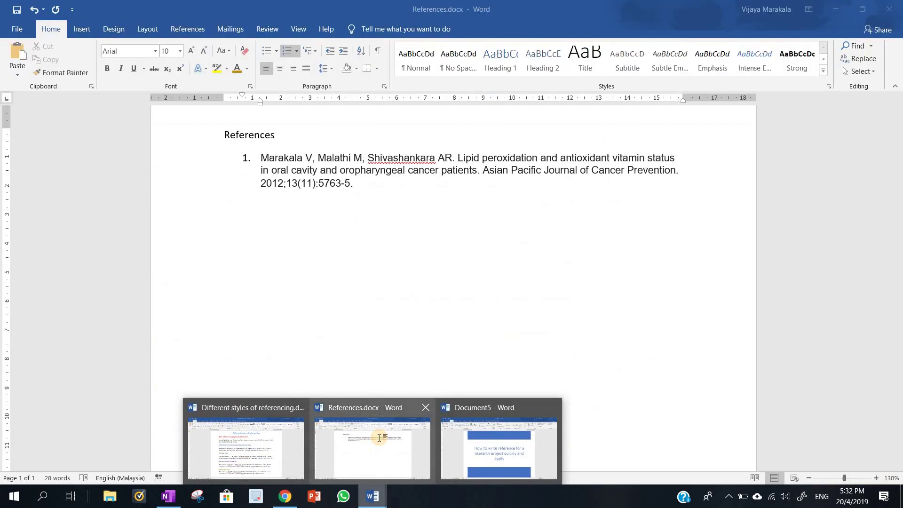
left_click(379, 438)
key("Return")
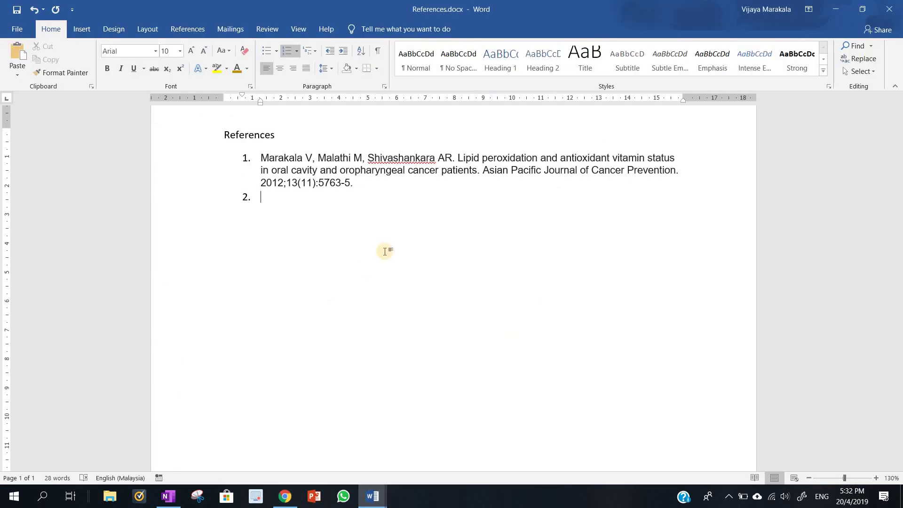
left_click(16, 56)
left_click(285, 496)
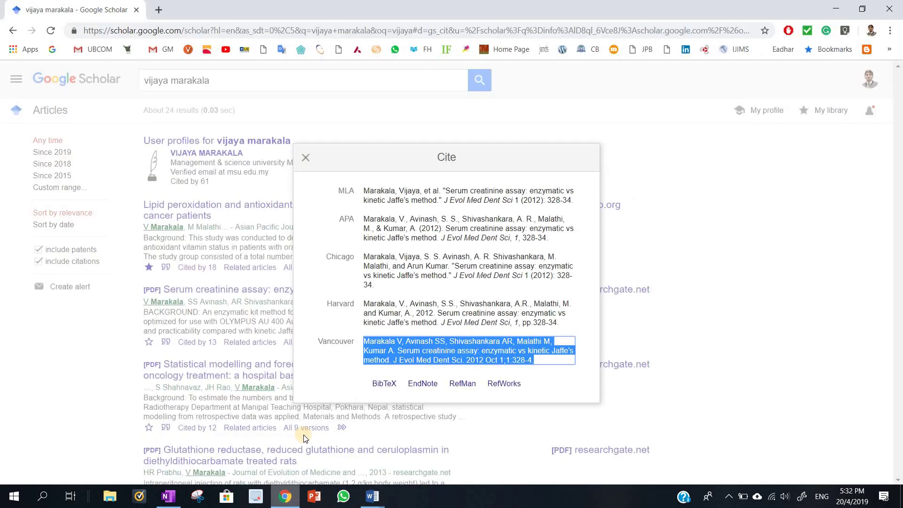
left_click(724, 112)
left_click_drag(898, 212, 899, 360)
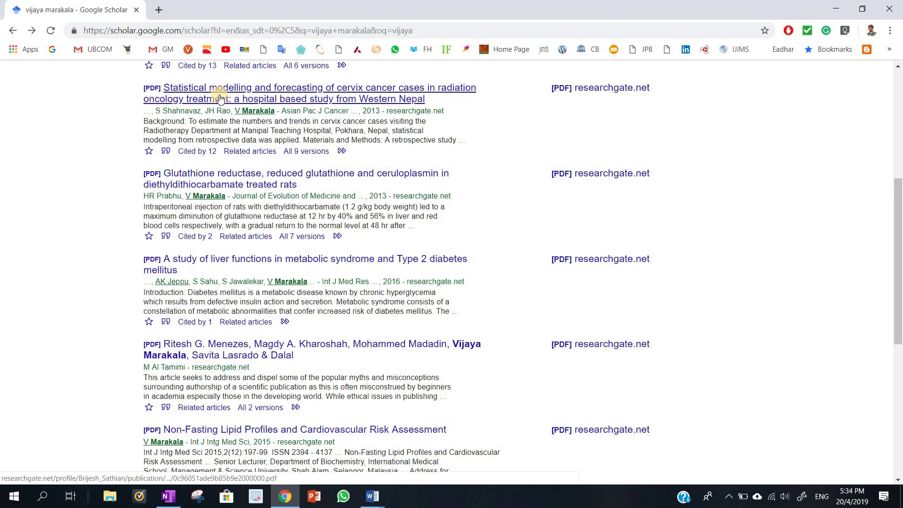
Copy the cervix cancer statistical modelling paper's Vancouver citation from Scholar
left_click(166, 152)
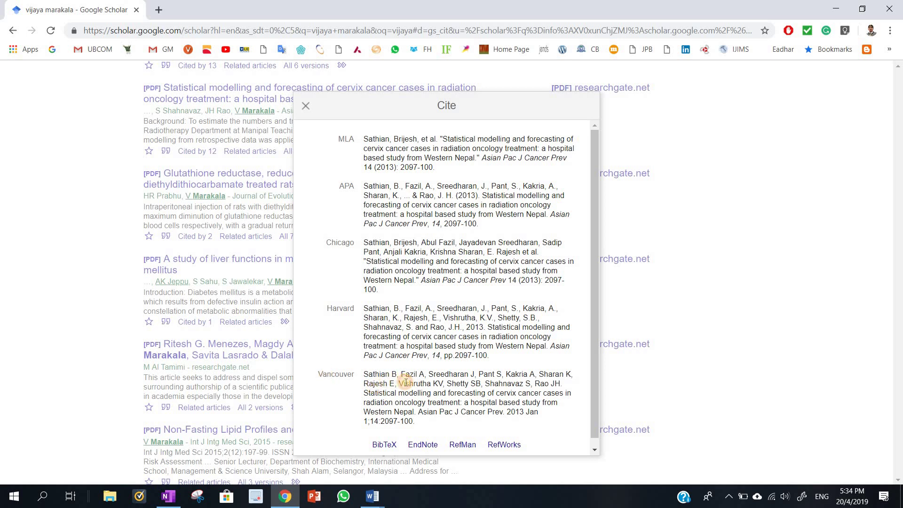
left_click(405, 382)
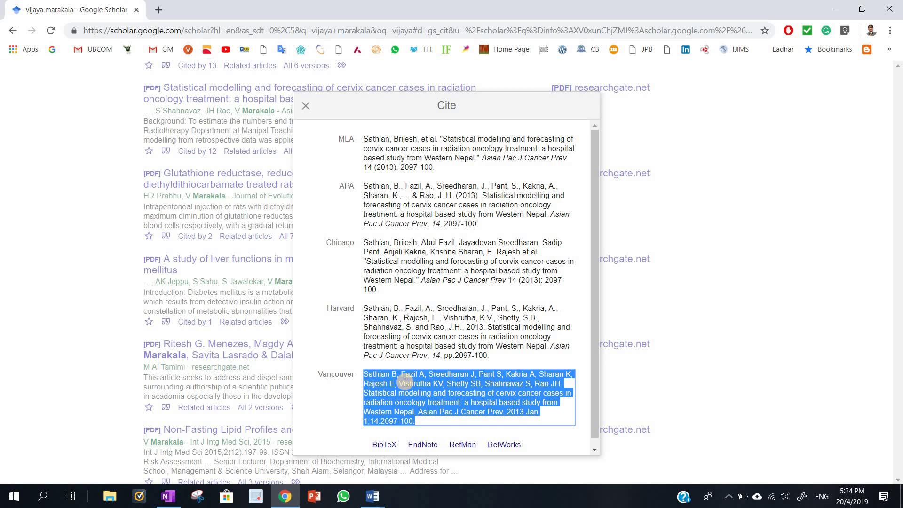
key("ctrl+c")
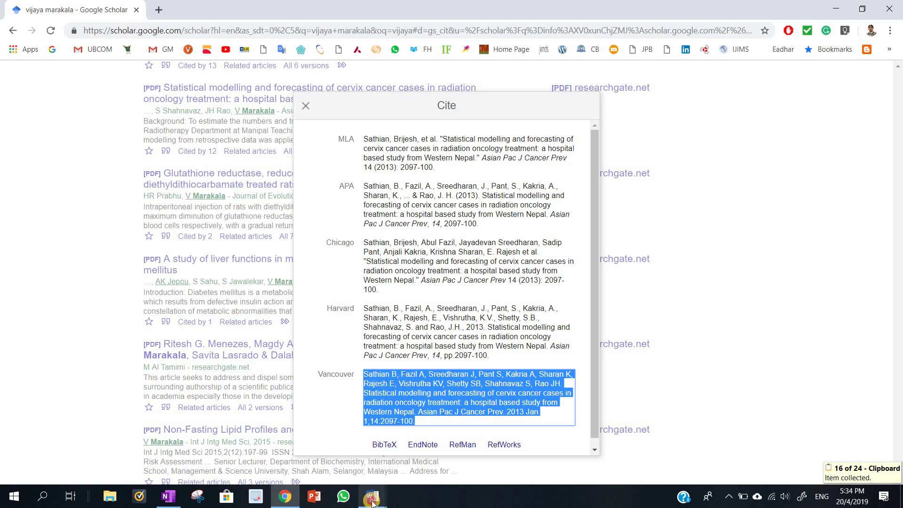
Paste it as reference 3 after reference 2 in References.docx
mouse_move(372, 501)
left_click(377, 454)
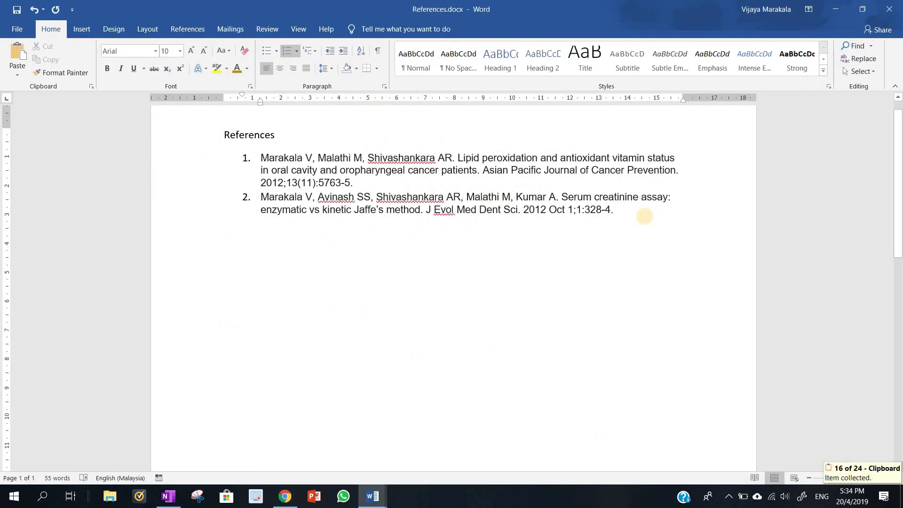
left_click(644, 216)
key("Return")
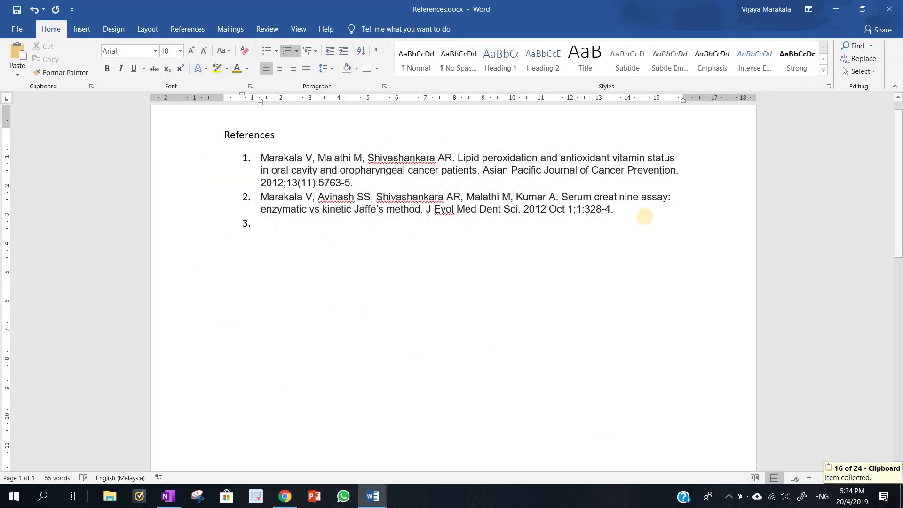
left_click(25, 53)
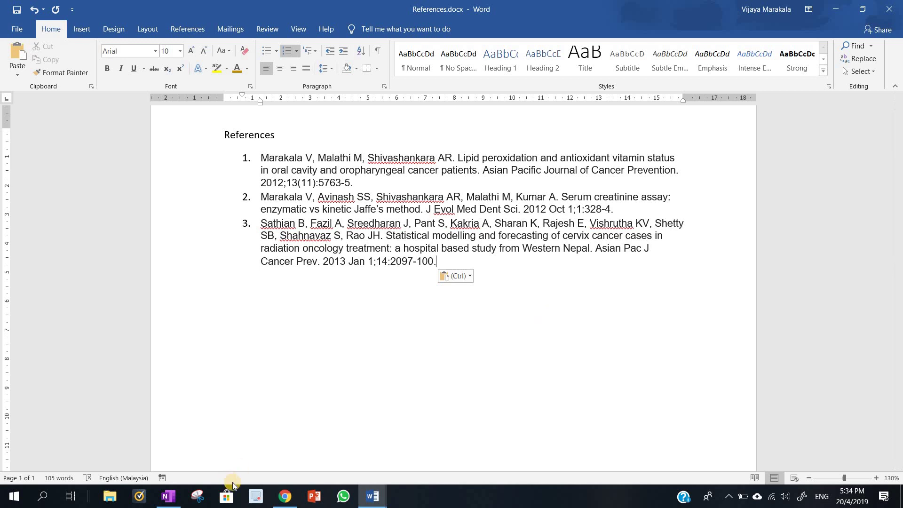
Close the open Cite box and copy the last result's Vancouver citation, 'Authorship: Few Myths and Misconceptions'
left_click(284, 496)
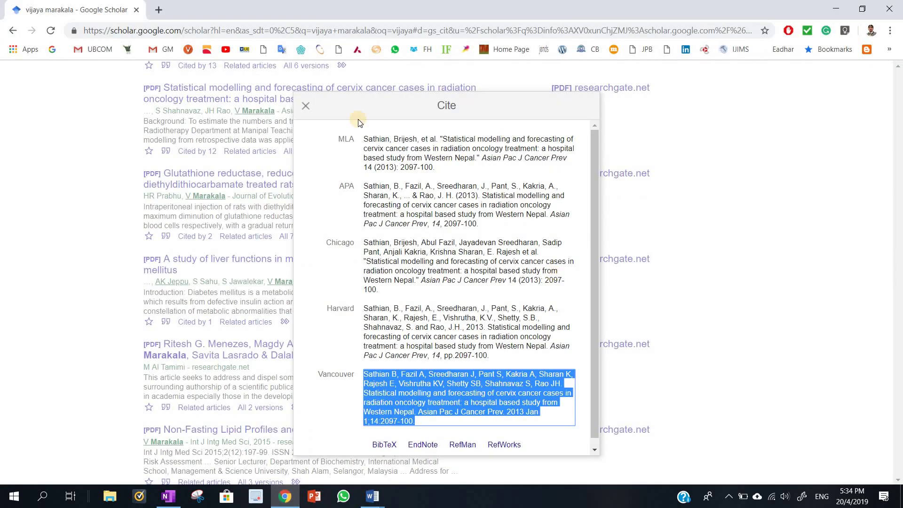
left_click(307, 103)
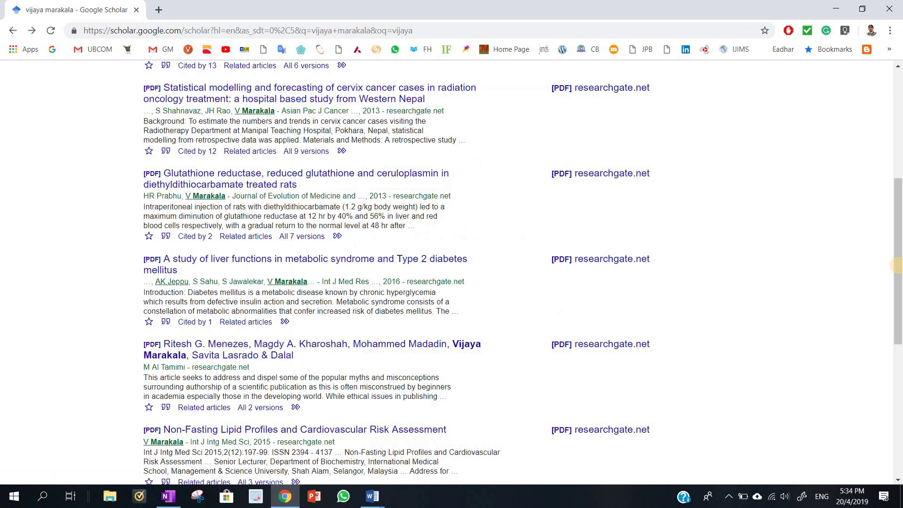
scroll(899, 266, "down", 6)
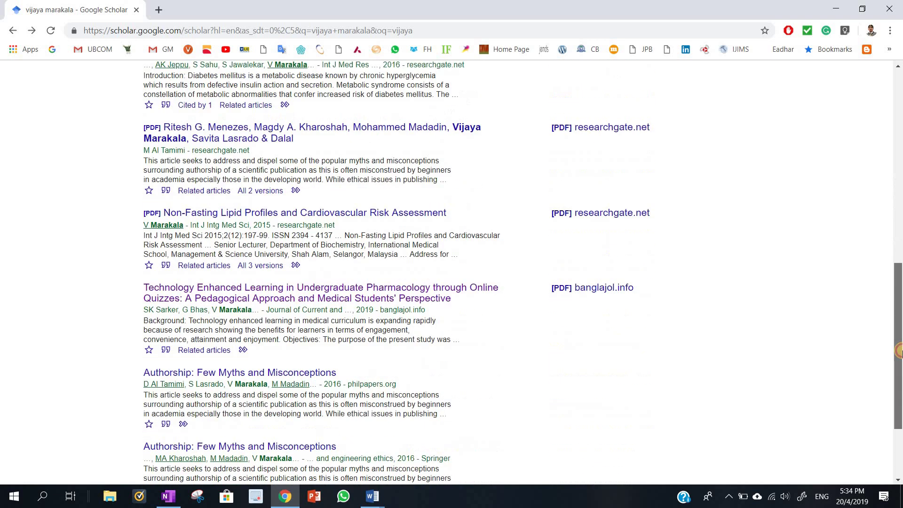
scroll(899, 267, "up", 5)
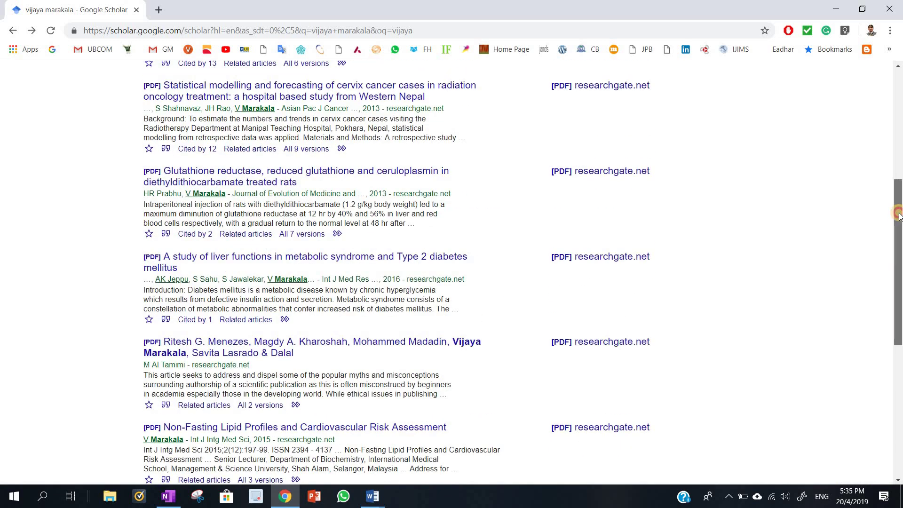
scroll(897, 214, "up", 3)
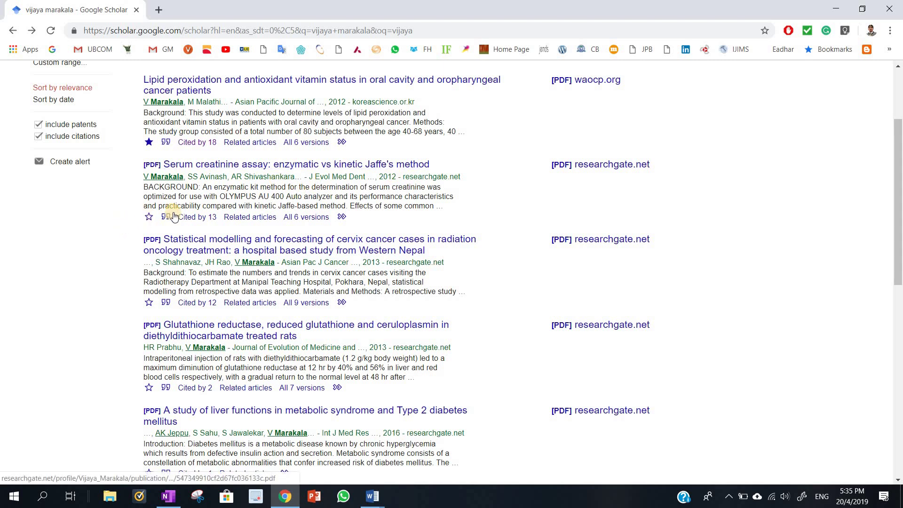
scroll(172, 216, "down", 6)
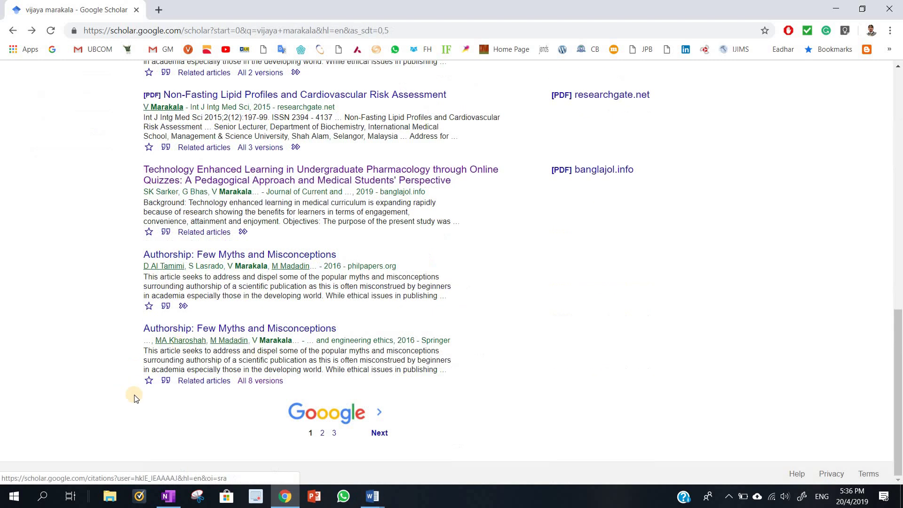
left_click(166, 381)
left_click(394, 357)
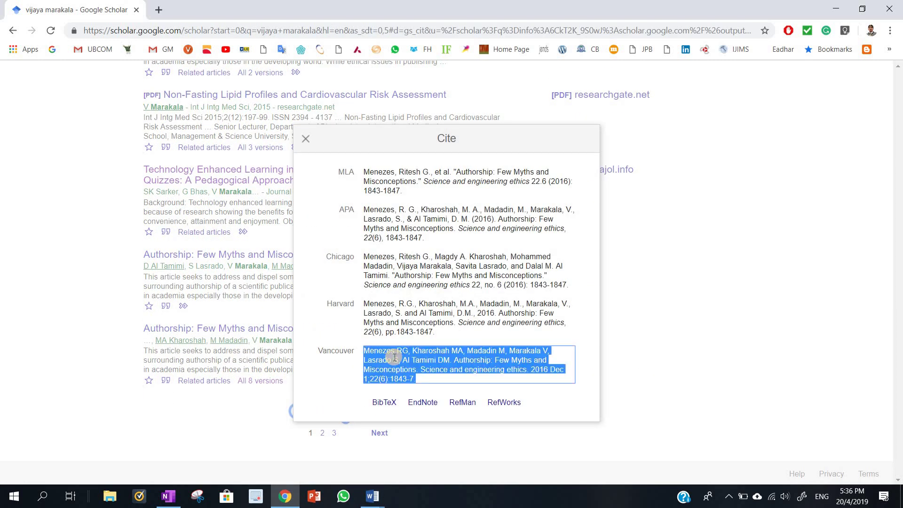
key("ctrl+c")
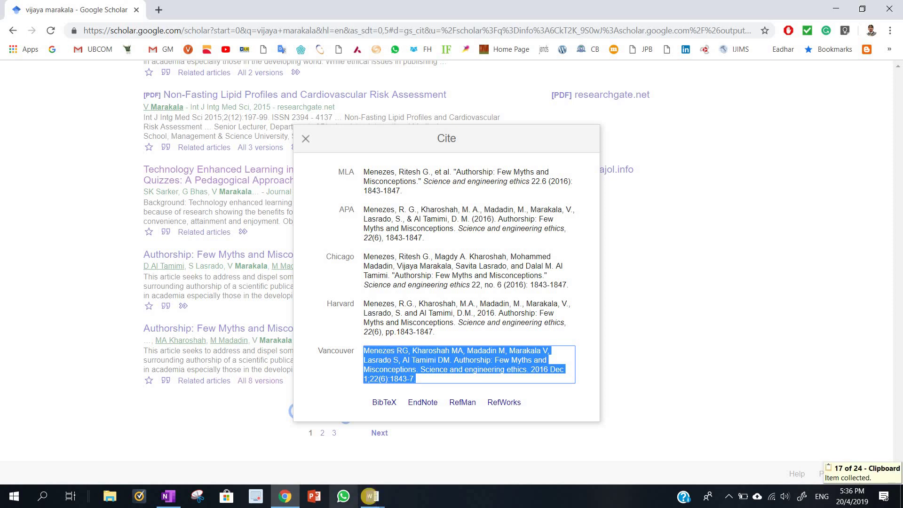
Paste the Authorship citation as reference 4 in References.docx
left_click(372, 496)
left_click(368, 432)
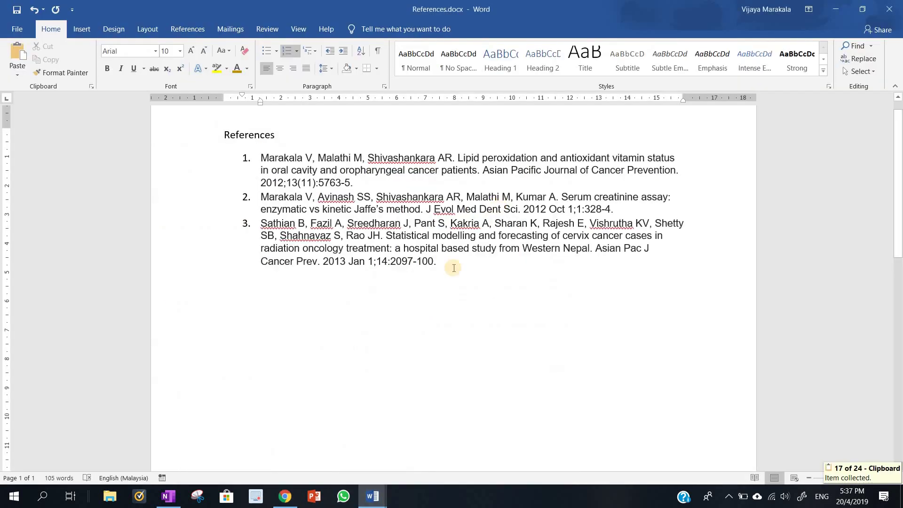
key("Return")
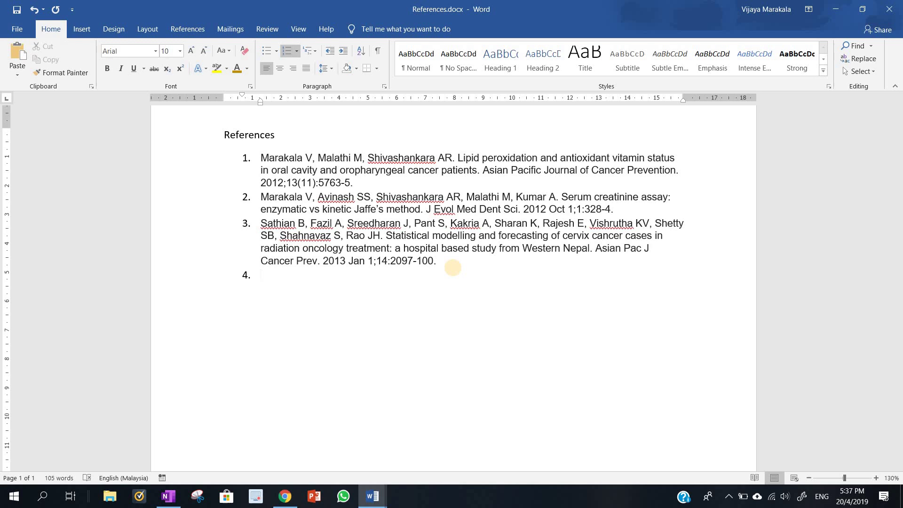
left_click(18, 54)
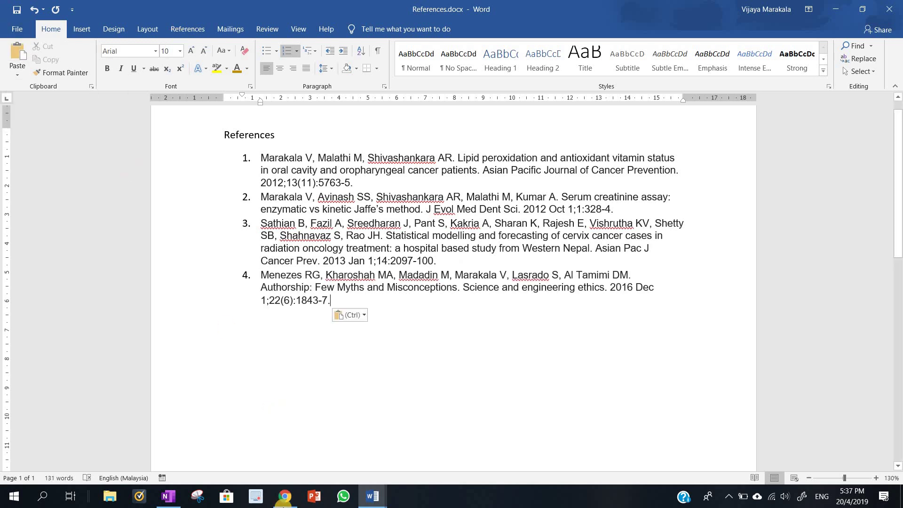
Switch to 'Different styles of referencing' and highlight its Vancouver and Chicago headings
mouse_move(371, 505)
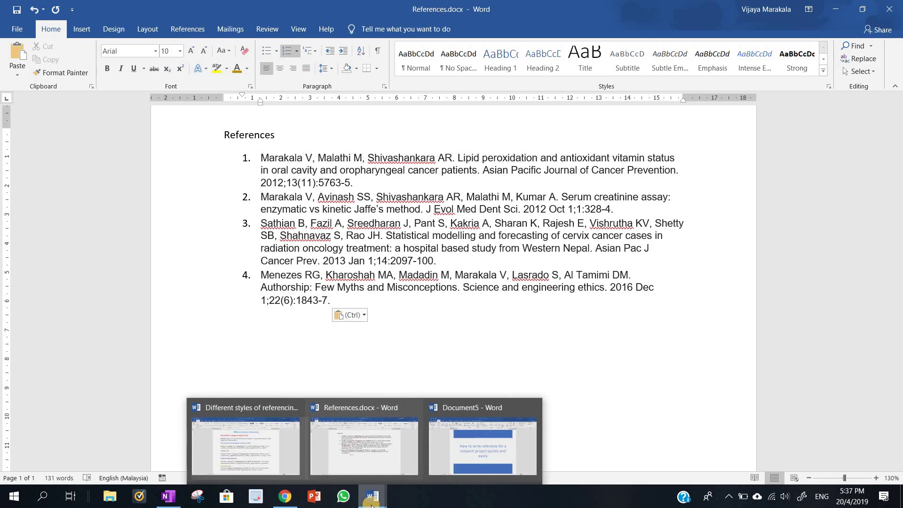
left_click(259, 450)
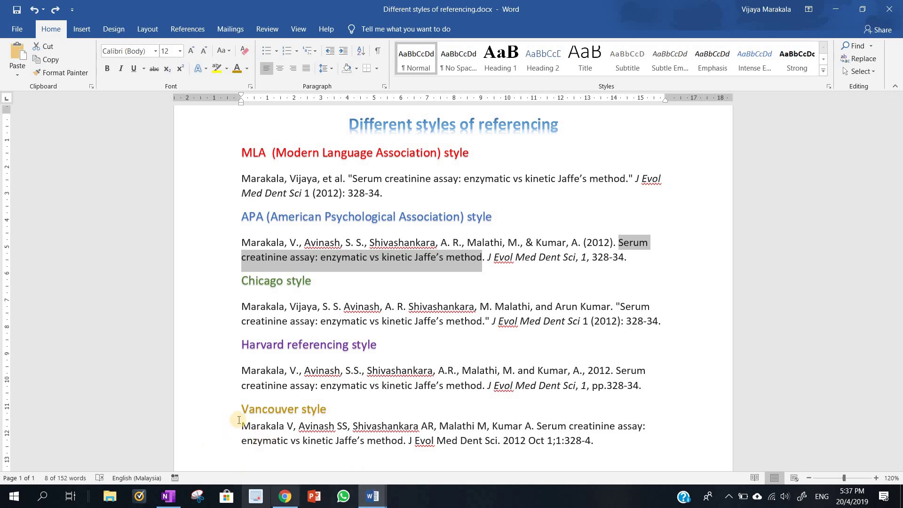
triple_click(368, 412)
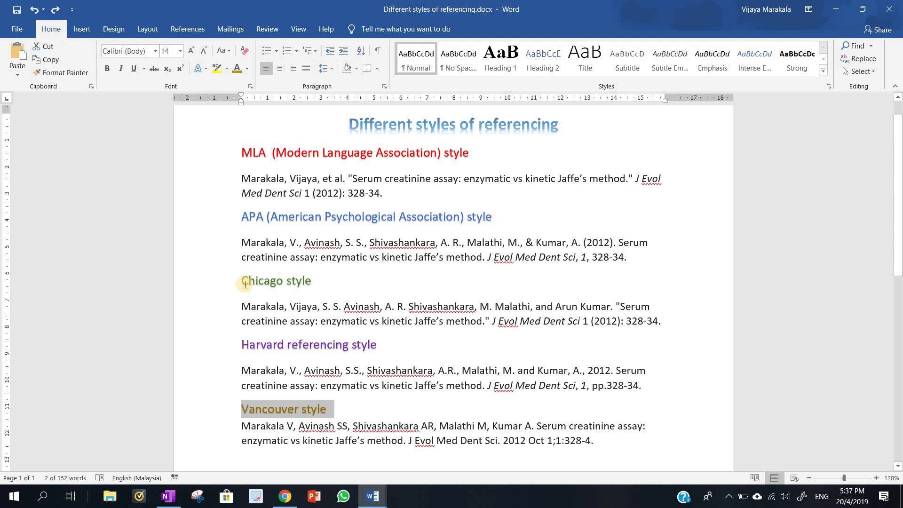
triple_click(365, 286)
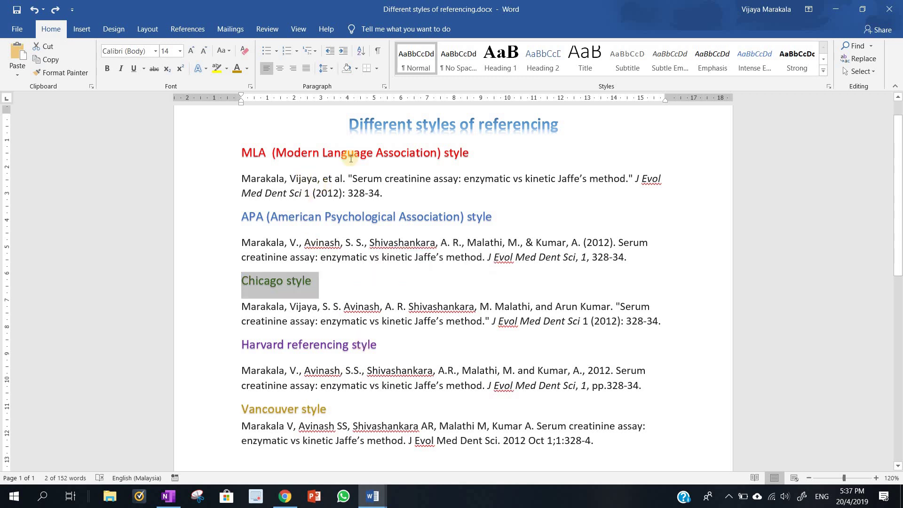